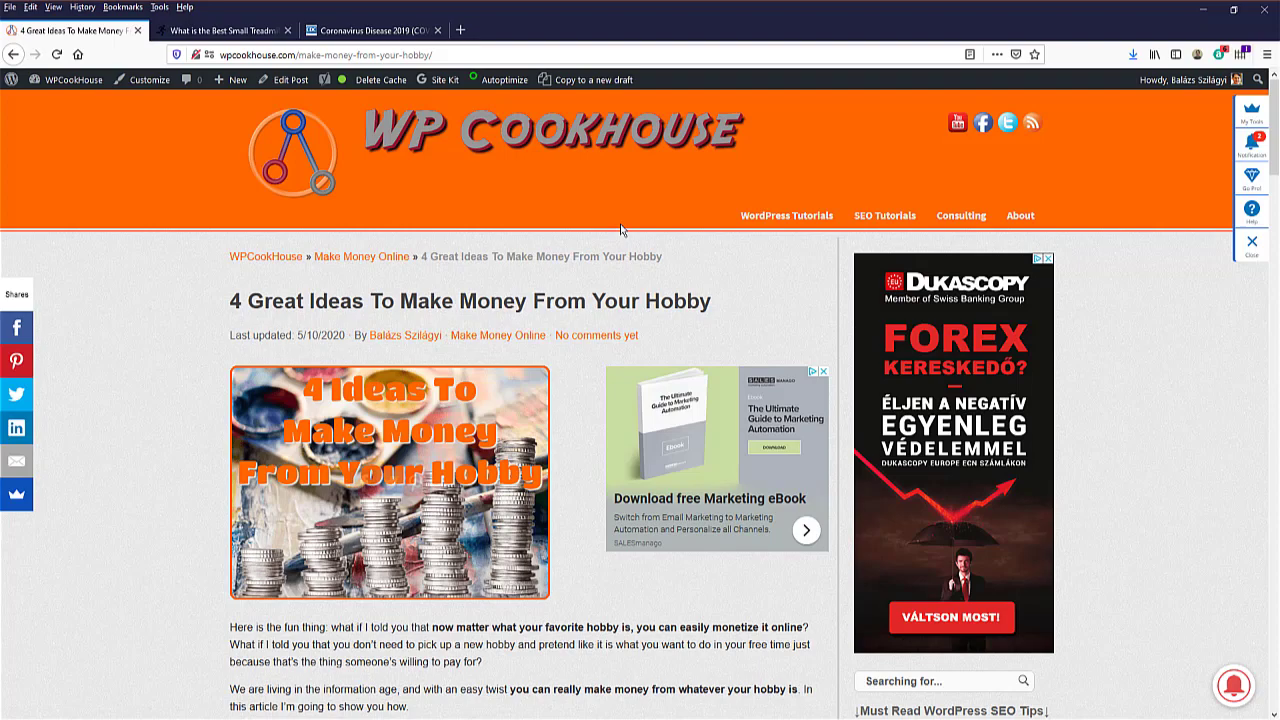
Step: Look over the treadmill and CDC coronavirus tabs, then return to the hobby article
scroll(176, 391, "down", 5)
scroll(176, 391, "down", 6)
scroll(370, 560, "up", 12)
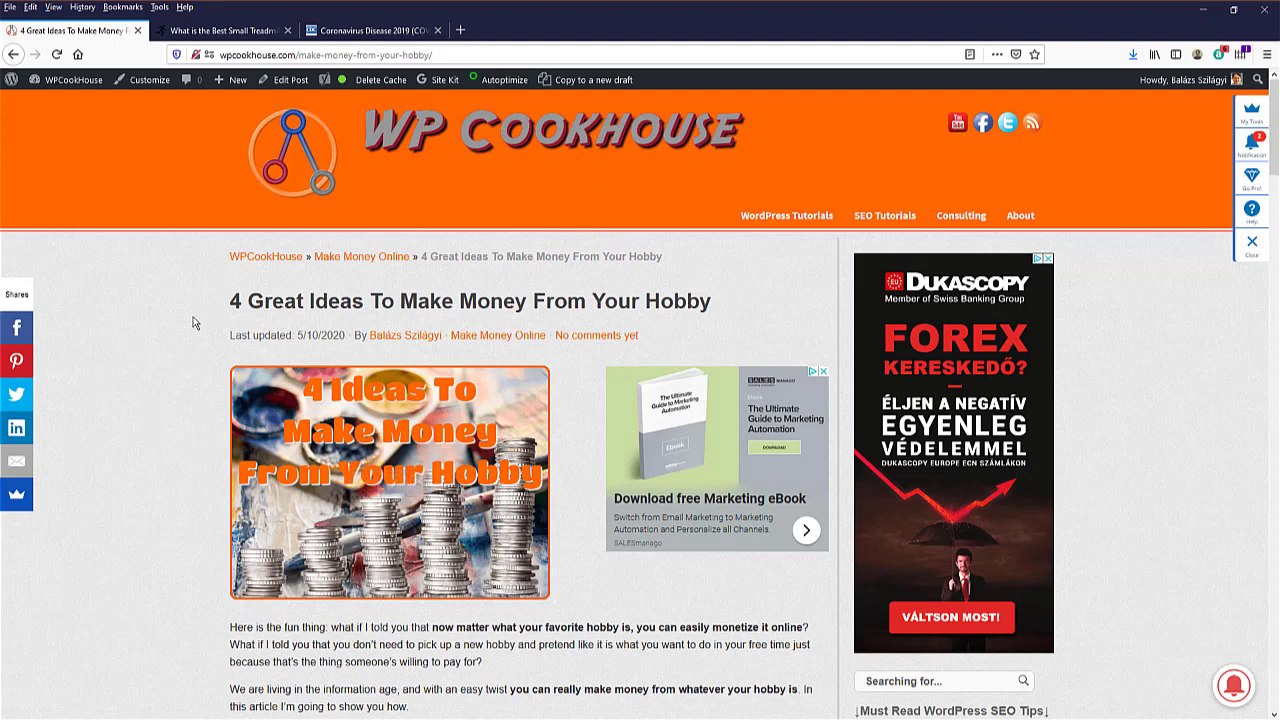
left_click(218, 30)
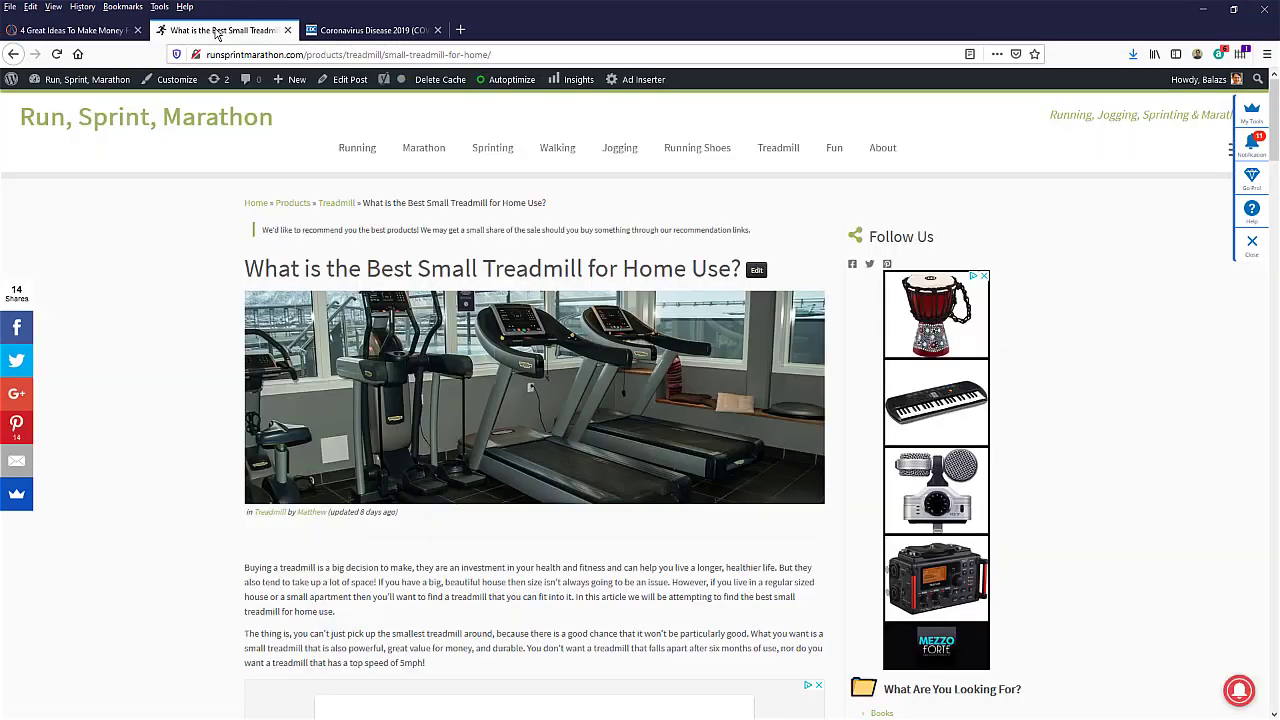
left_click(347, 30)
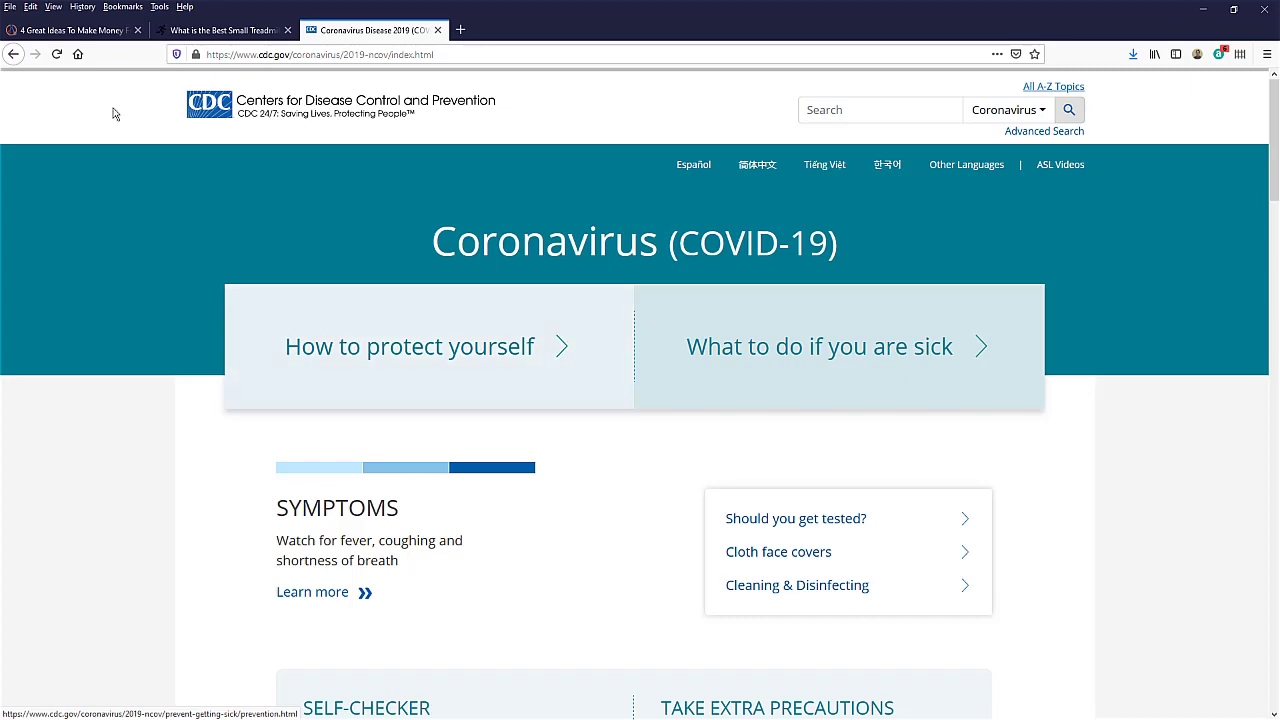
left_click(66, 30)
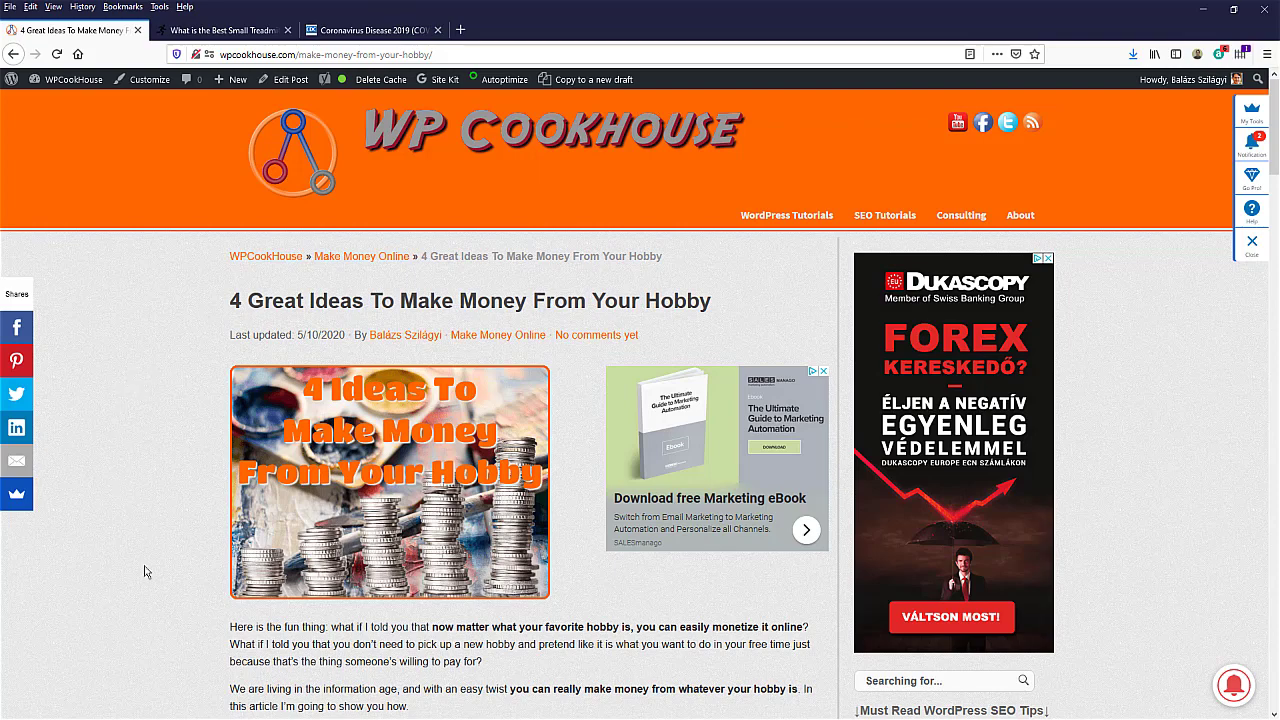
scroll(551, 604, "down", 2)
scroll(551, 604, "up", 2)
Step: Open the 4 Great Ideas article from the WP Cookhouse homepage
left_click(305, 168)
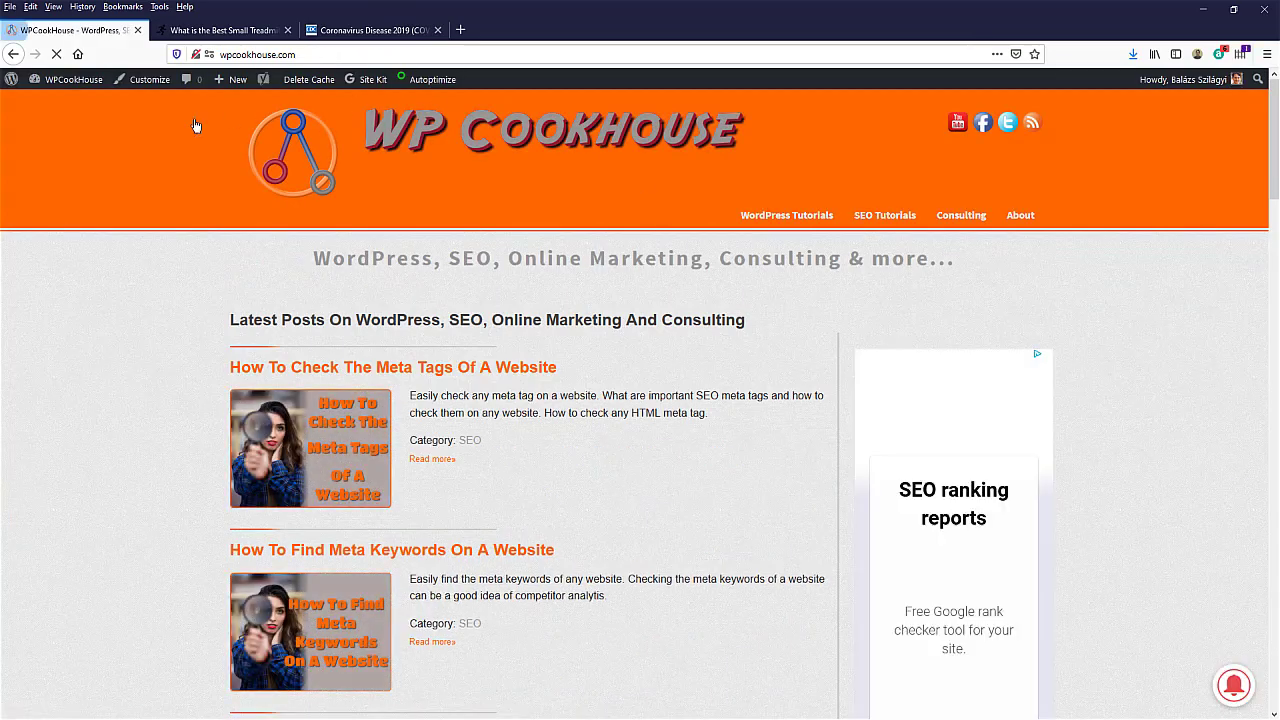
scroll(182, 607, "down", 7)
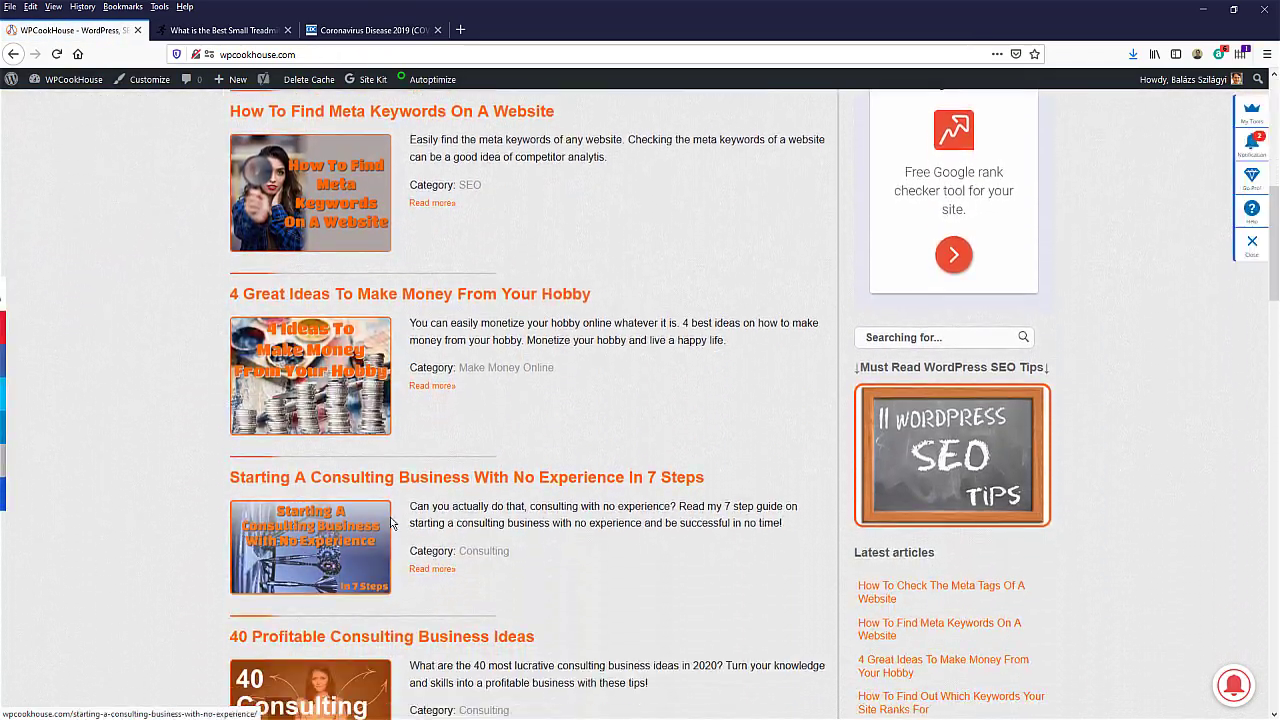
scroll(443, 546, "down", 2)
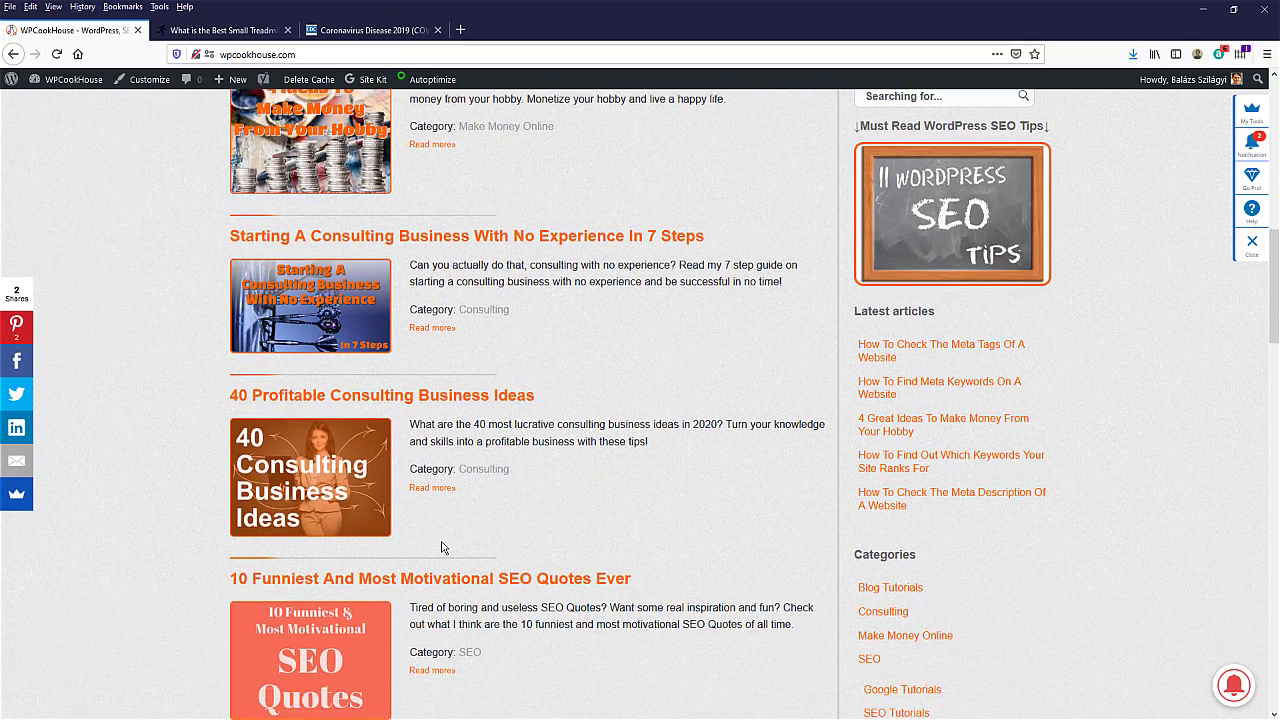
scroll(493, 489, "up", 3)
left_click(286, 253)
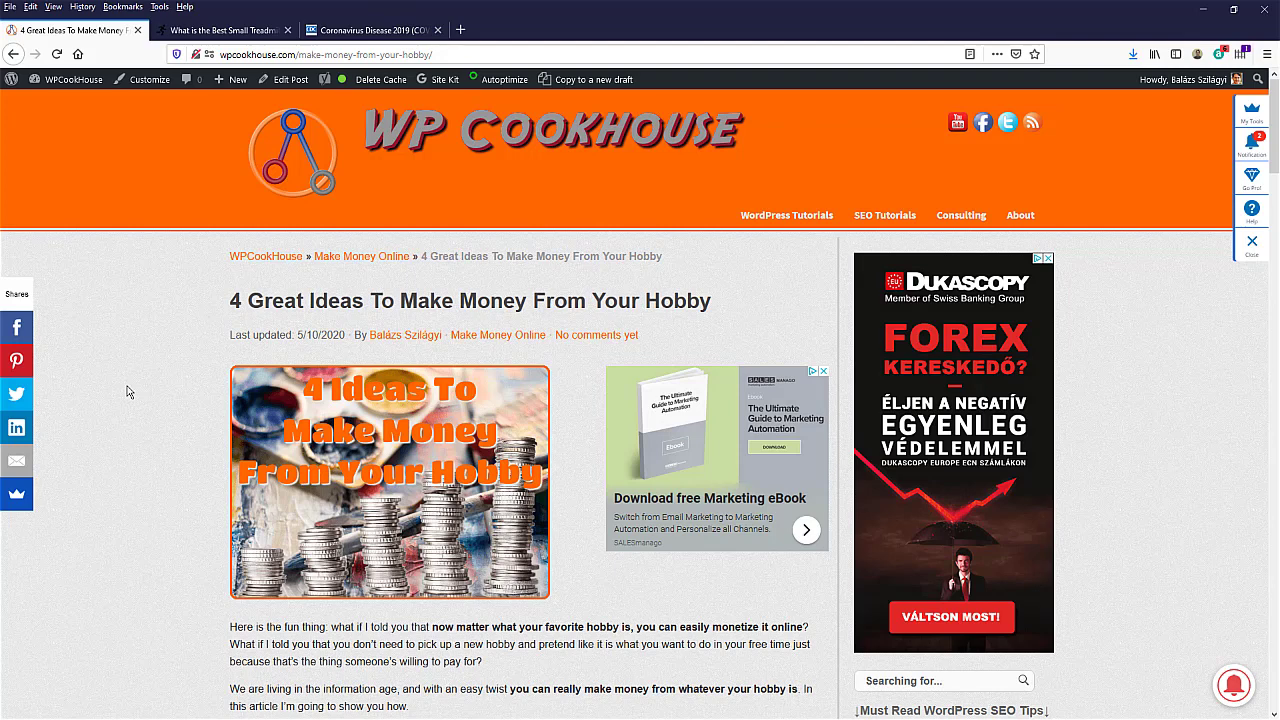
Step: View the hobby article's page source with Ctrl+U and bring up the find bar
key("ctrl+u")
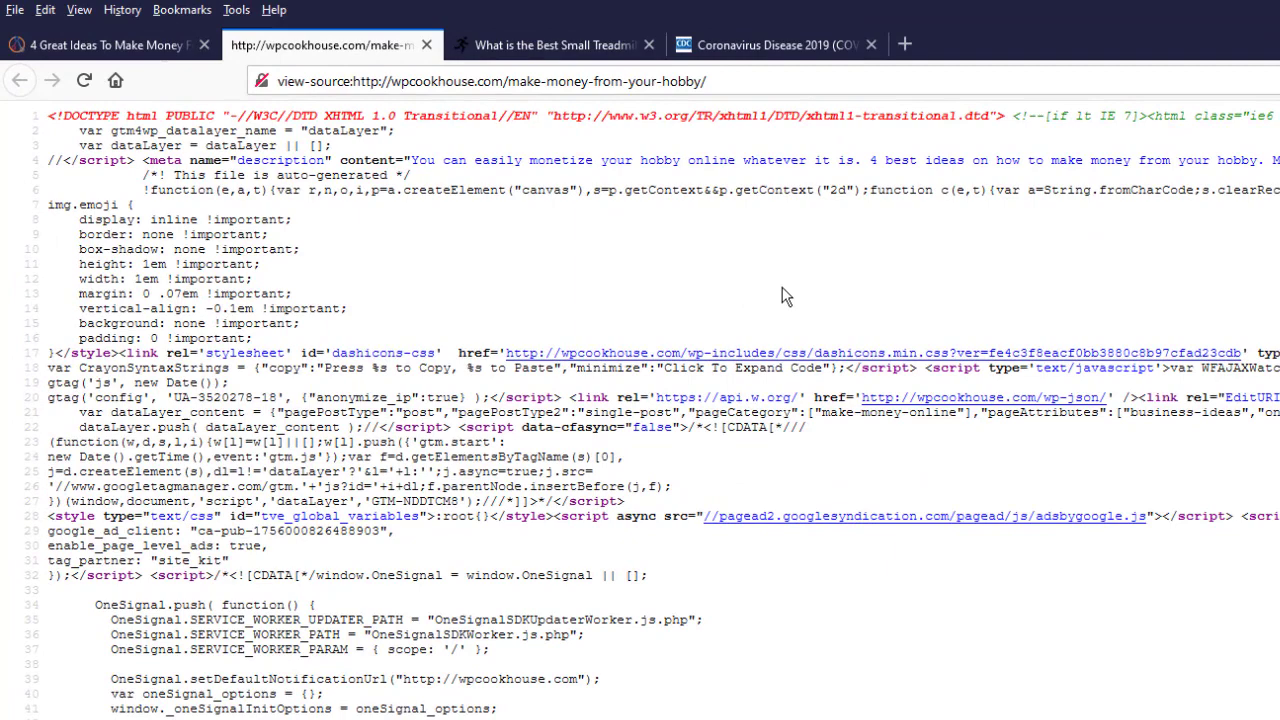
left_click_drag(138, 162, 898, 168)
left_click(503, 137)
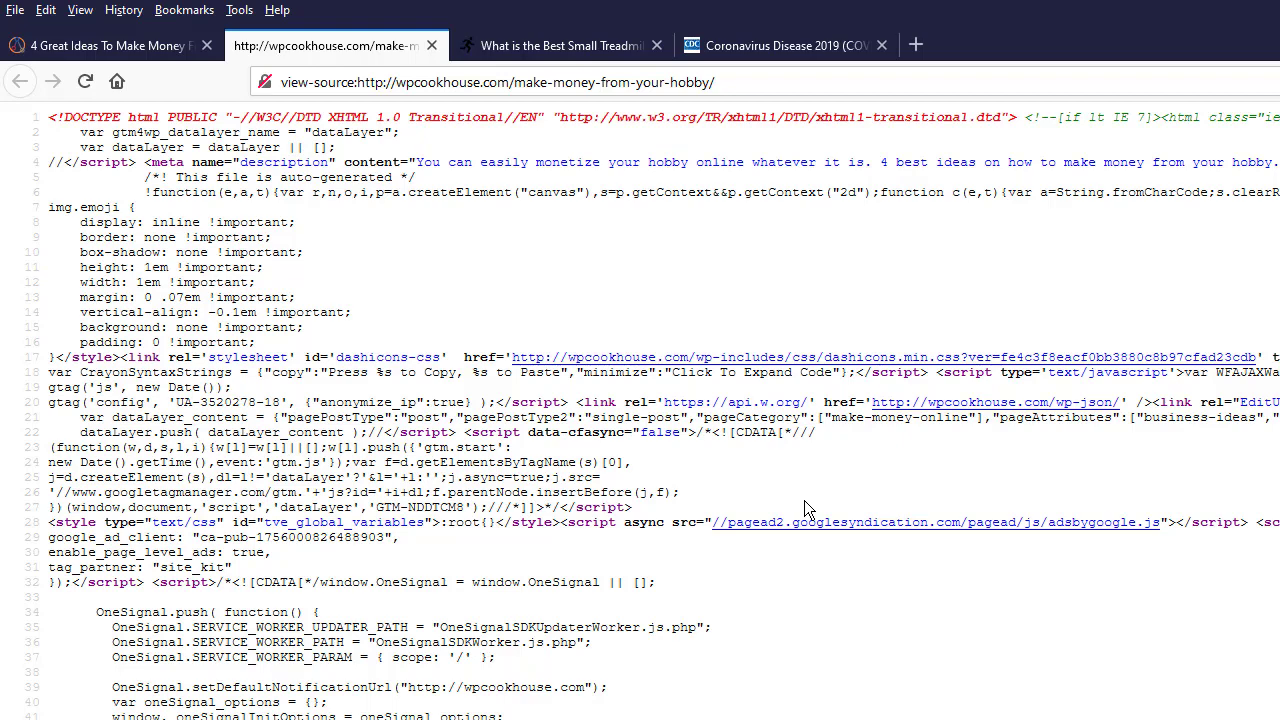
key("ctrl+f")
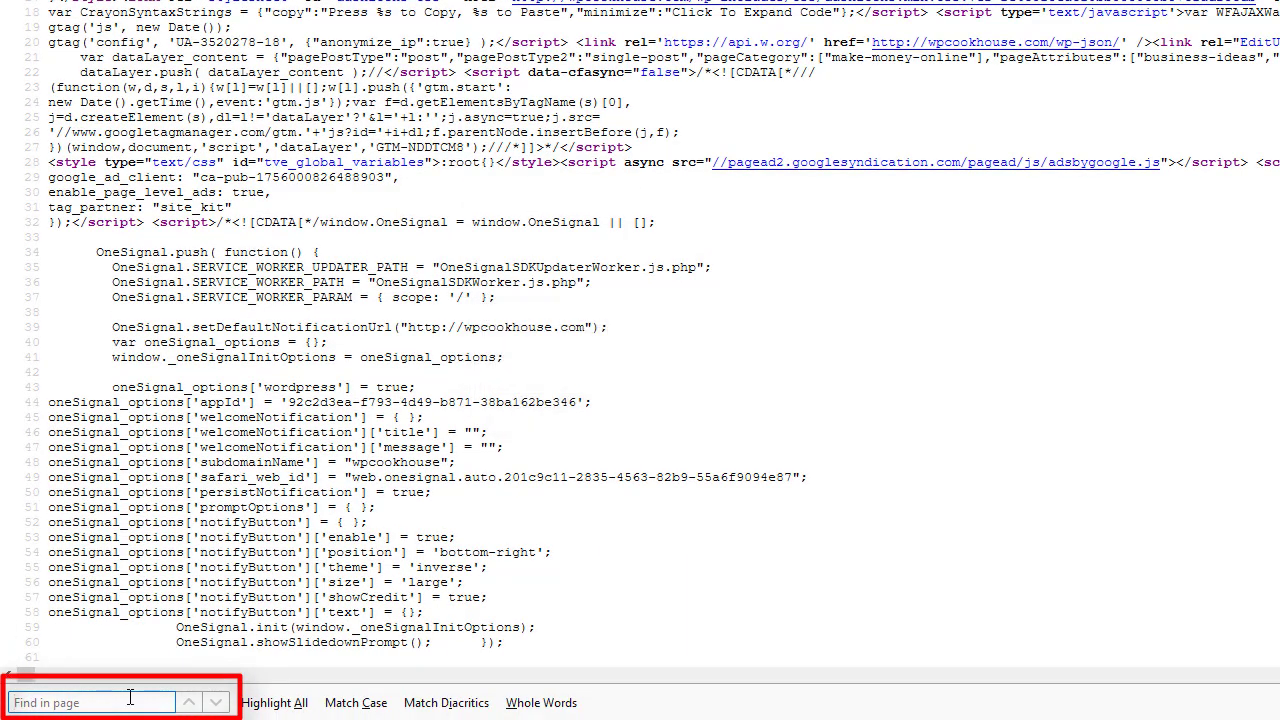
Step: Search the source for 'descrip' and highlight the meta description's content text
type("descr")
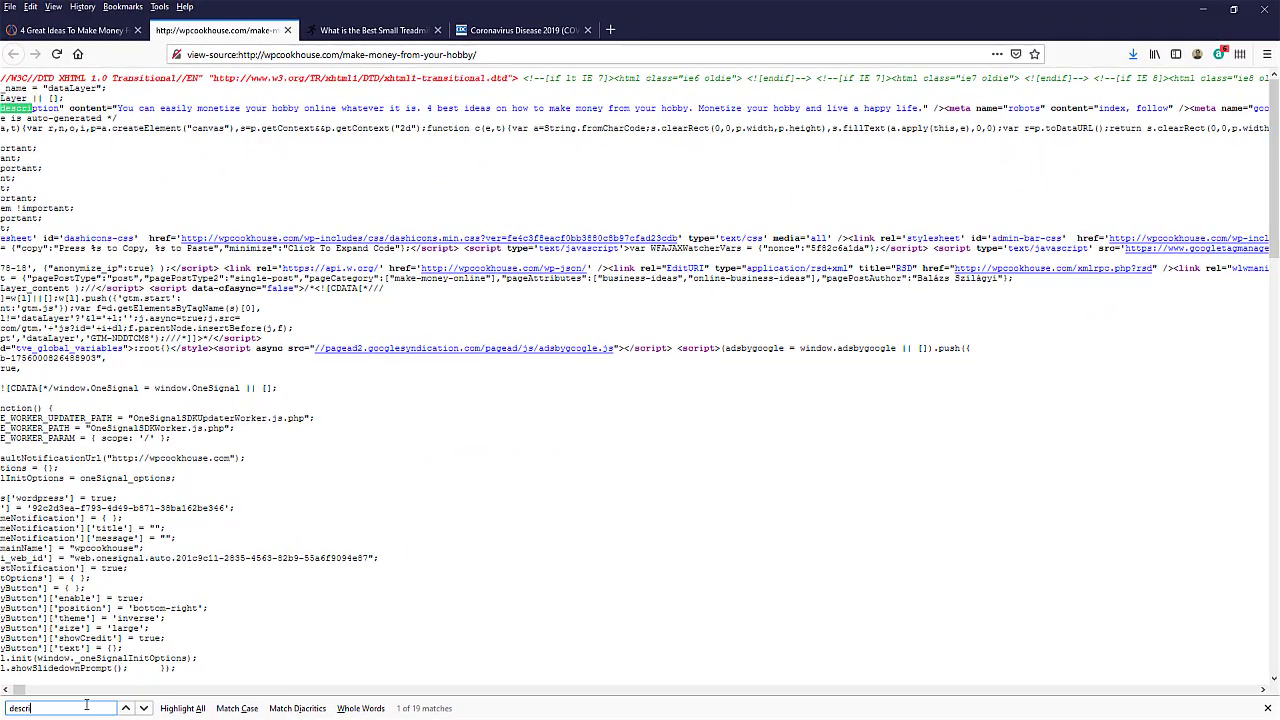
type("ip")
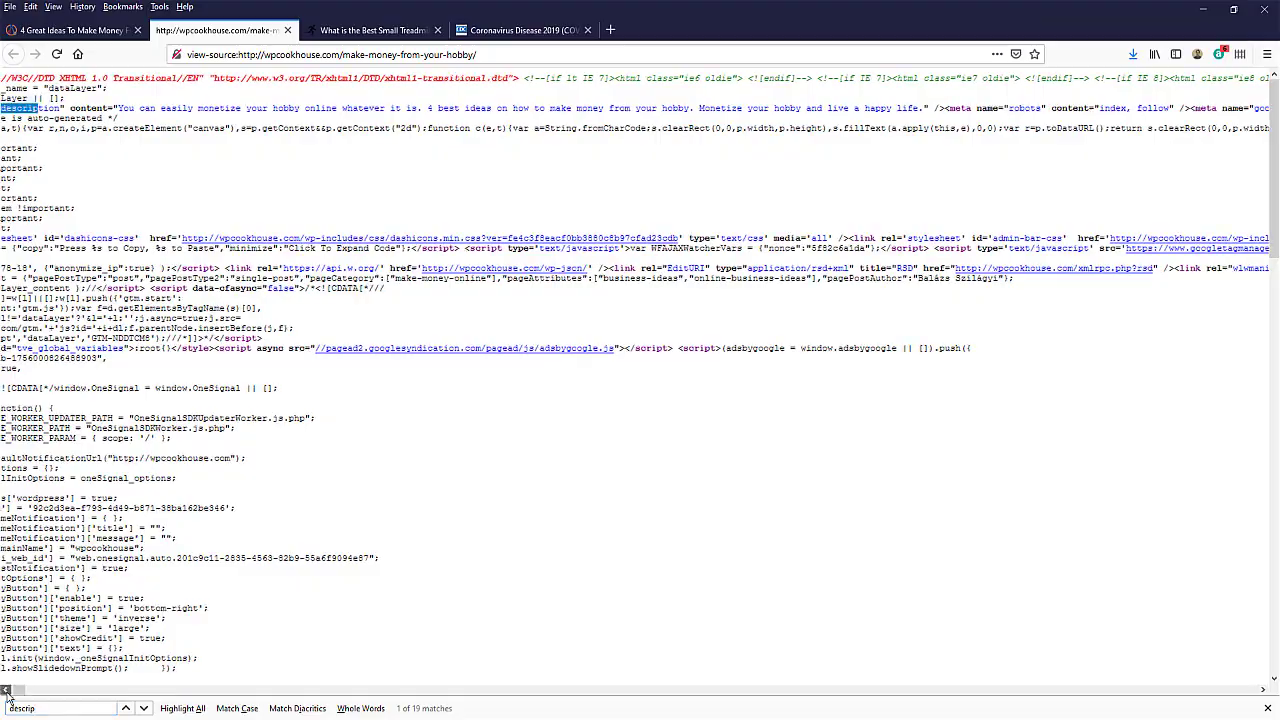
scroll(22, 685, "left", 3)
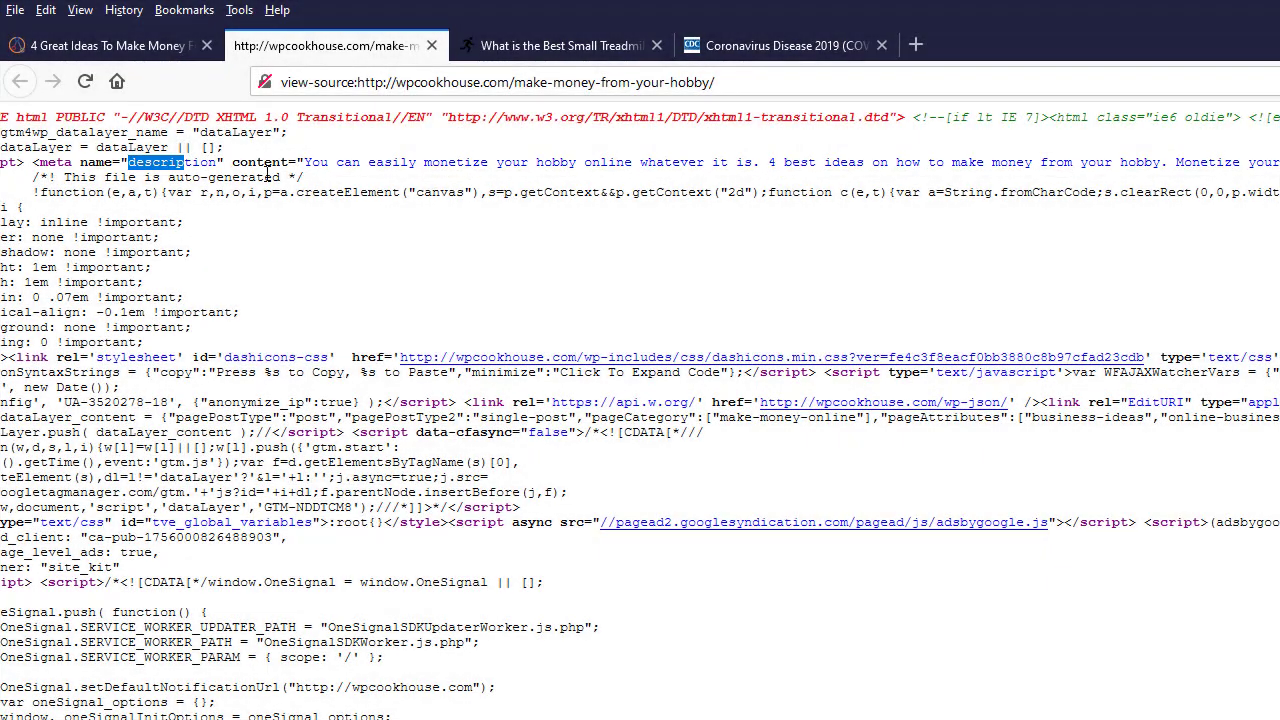
left_click_drag(304, 162, 1279, 162)
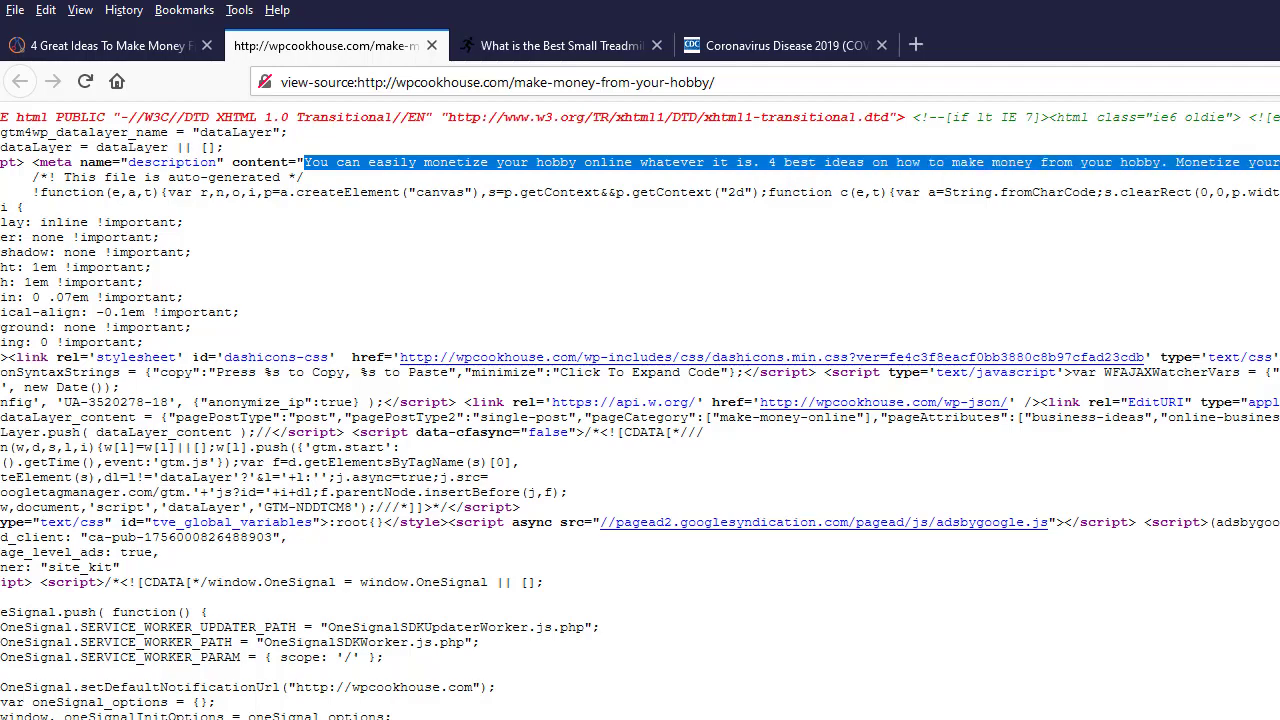
Step: Open the treadmill article's page source and jump to its first 'descrip' match
left_click(552, 32)
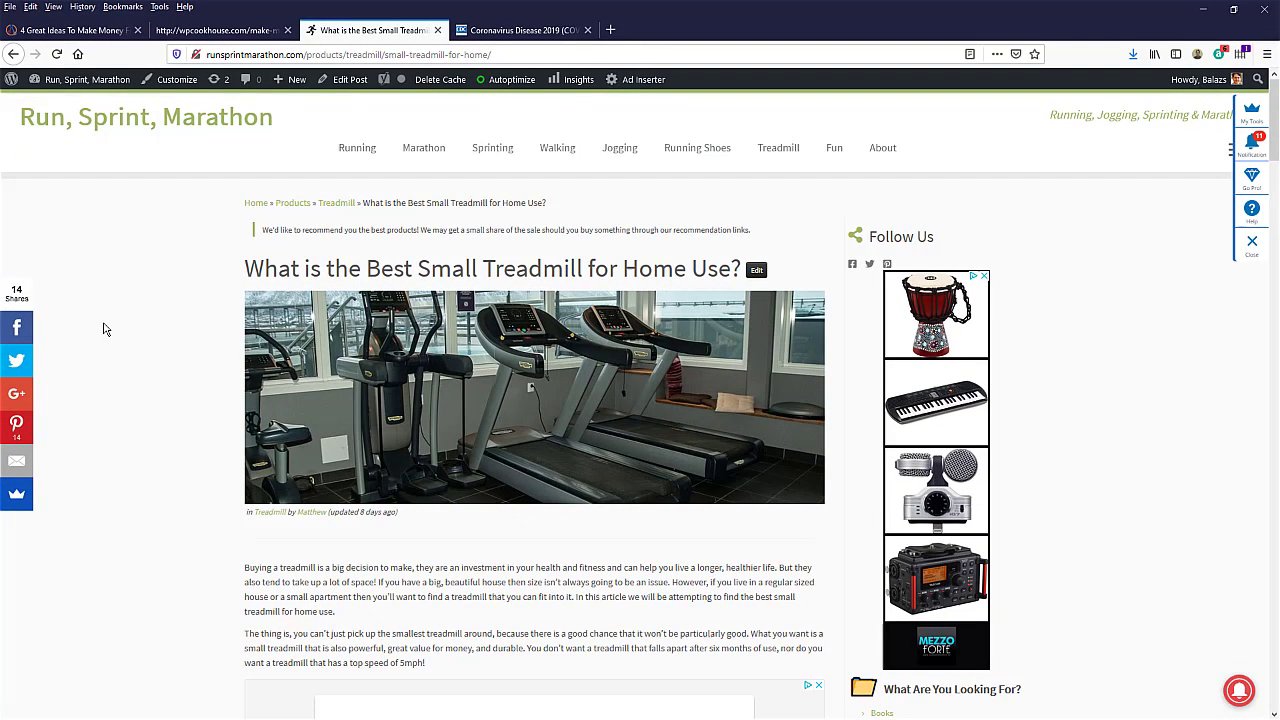
key("ctrl+u")
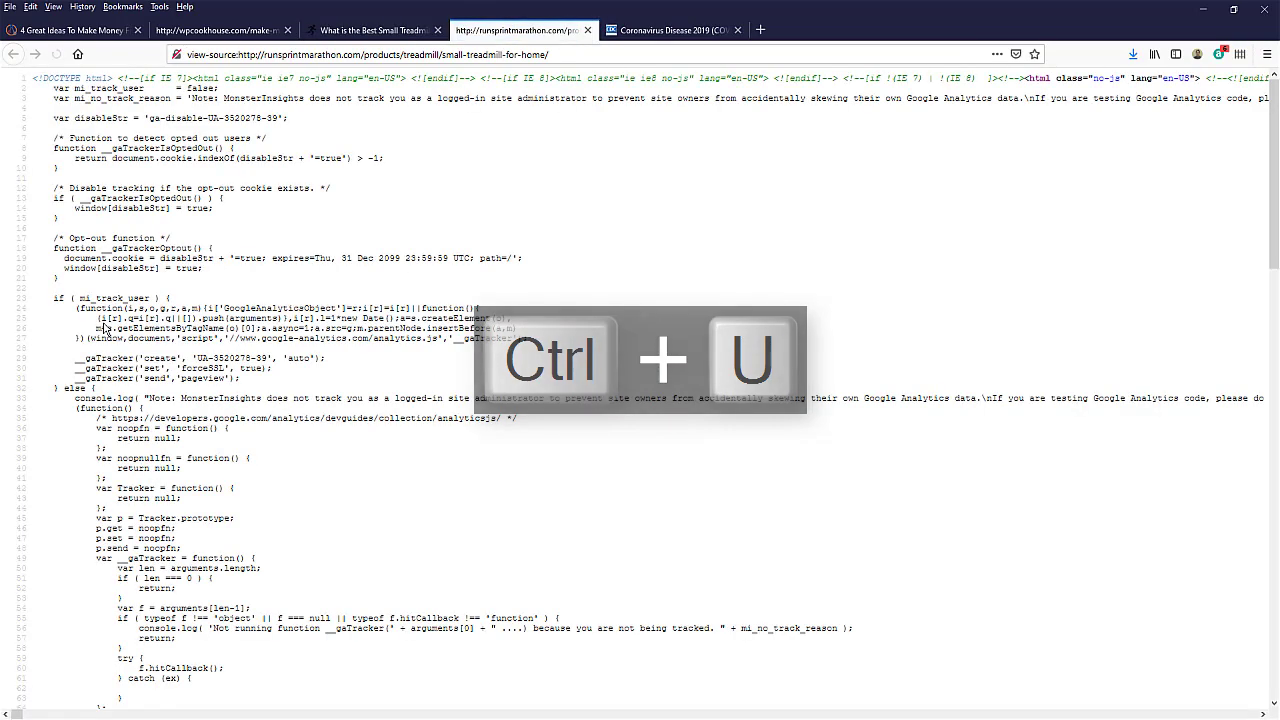
key("ctrl+f")
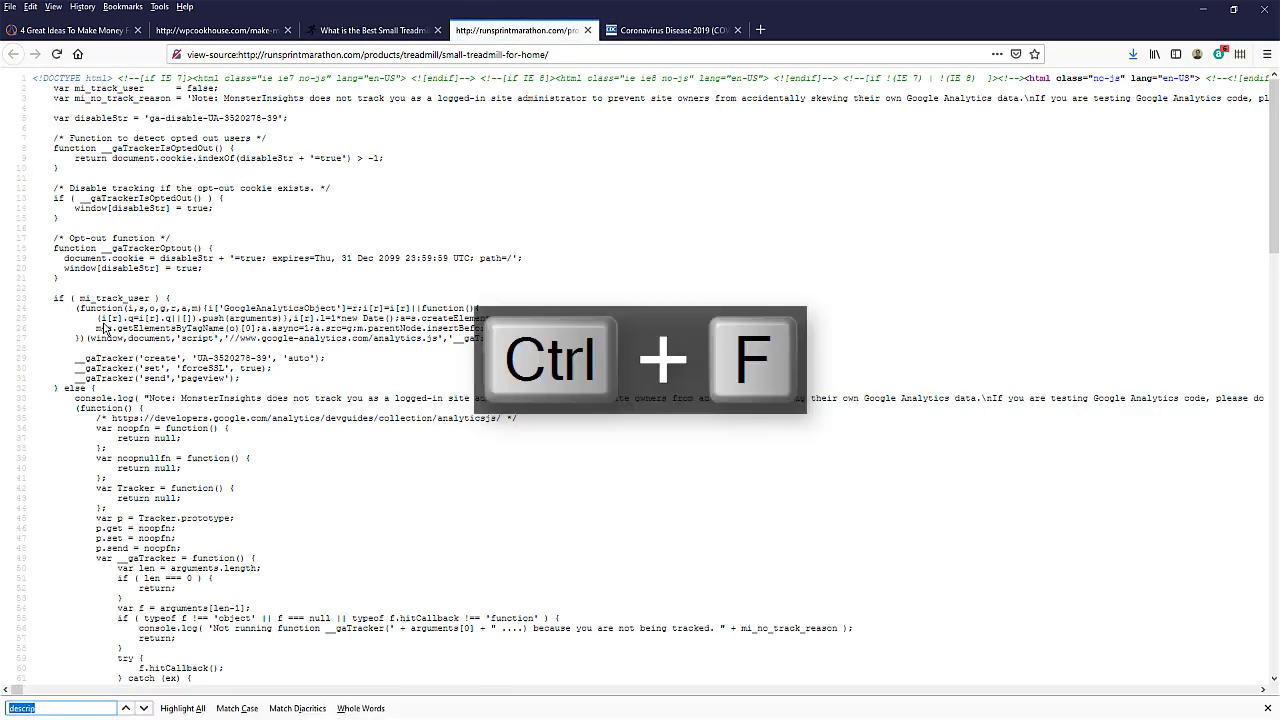
key("Return")
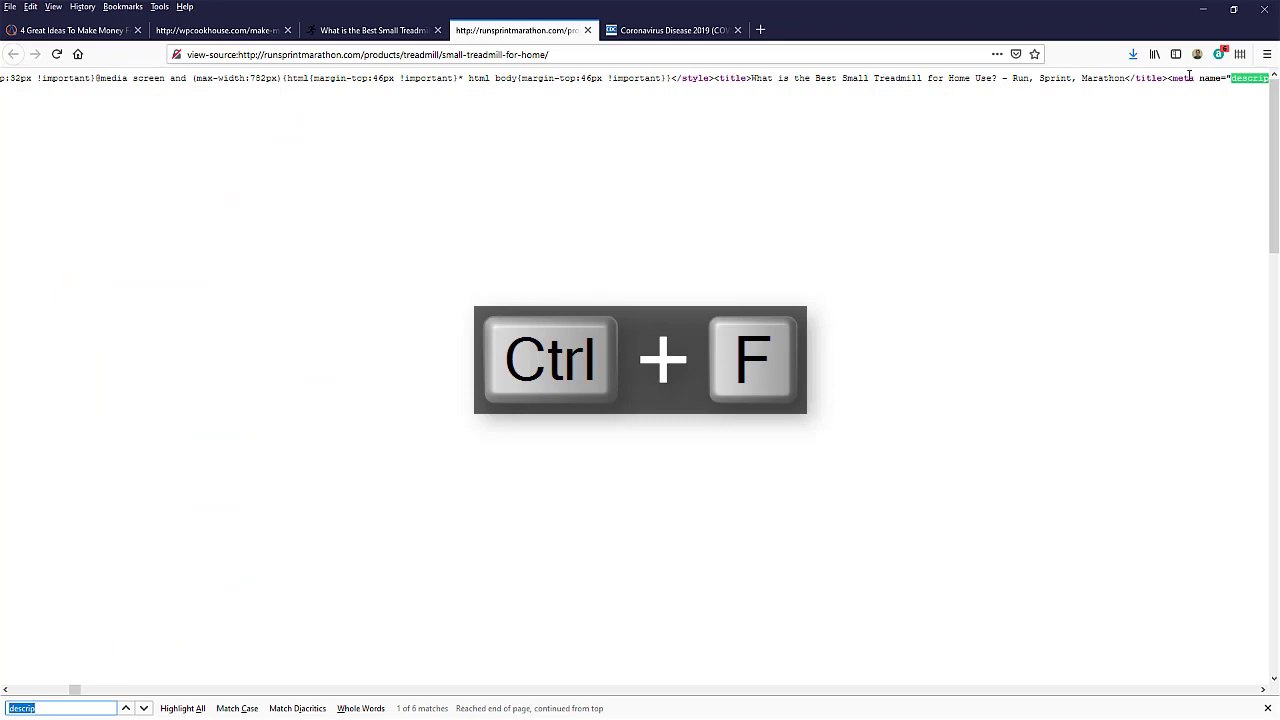
left_click(1263, 690)
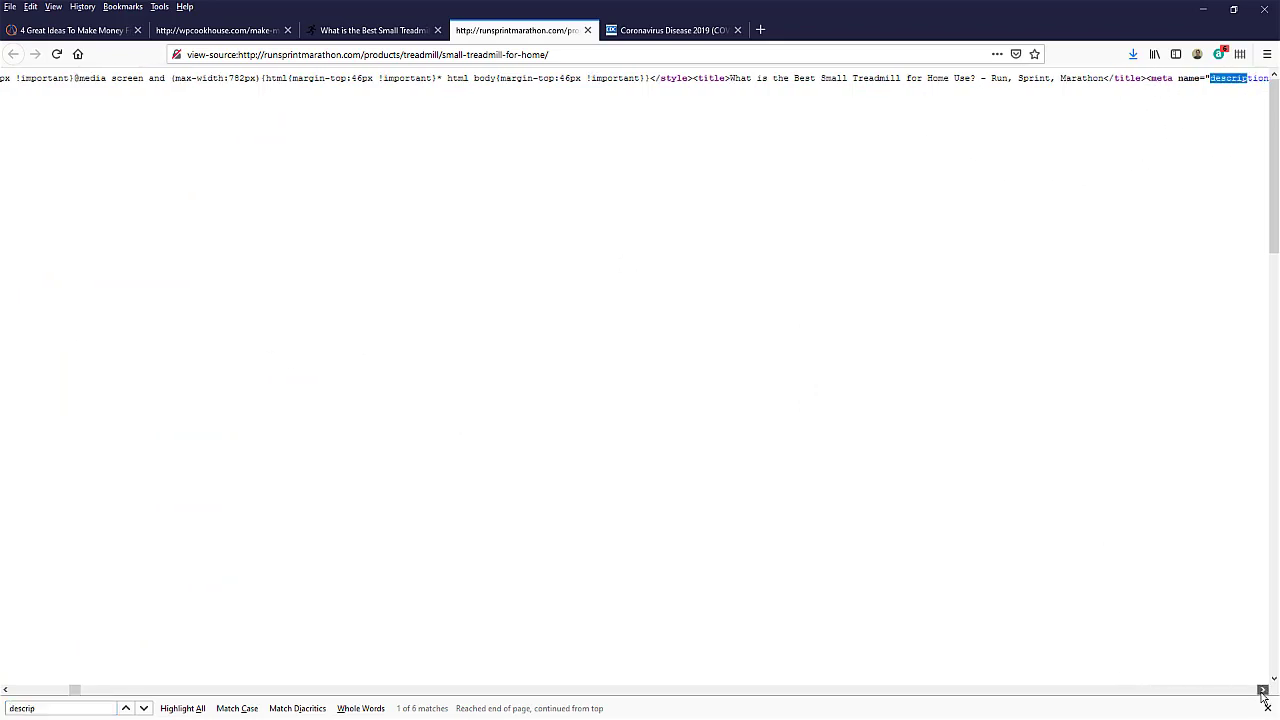
left_click_drag(1263, 690, 1263, 690)
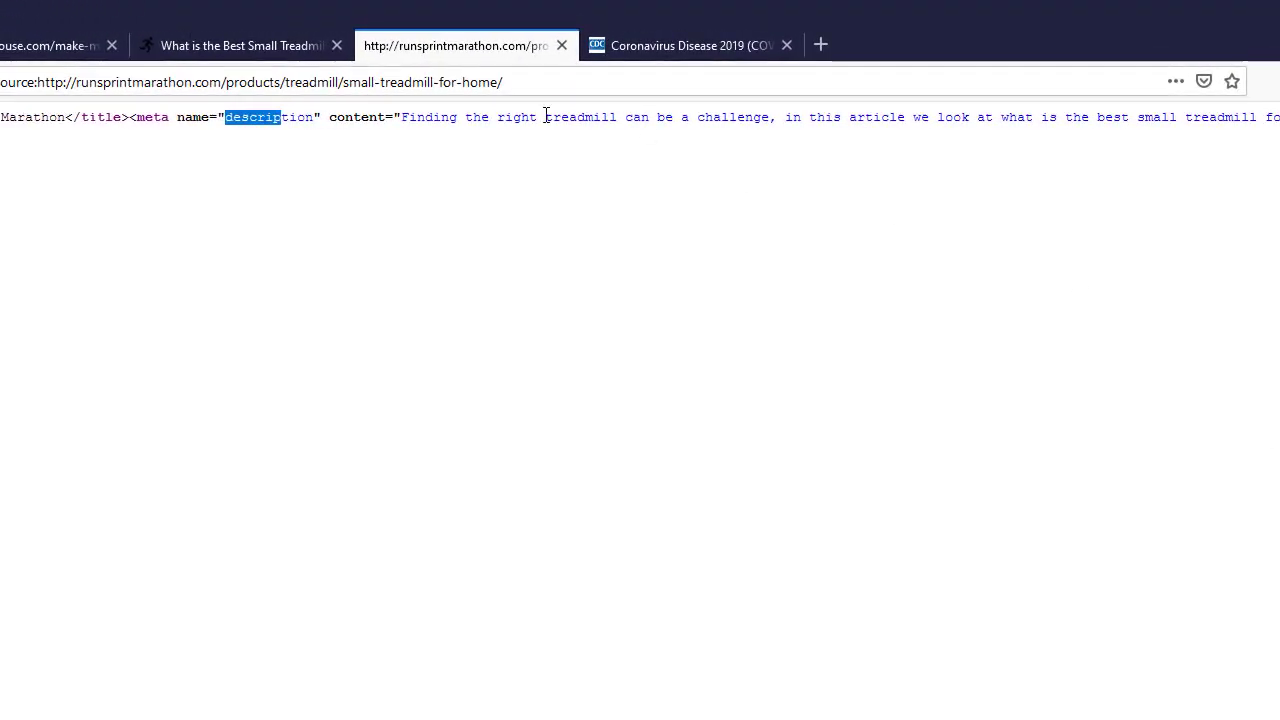
Step: Select the treadmill article's full meta description text, then return to the hobby source tab
left_click(268, 48)
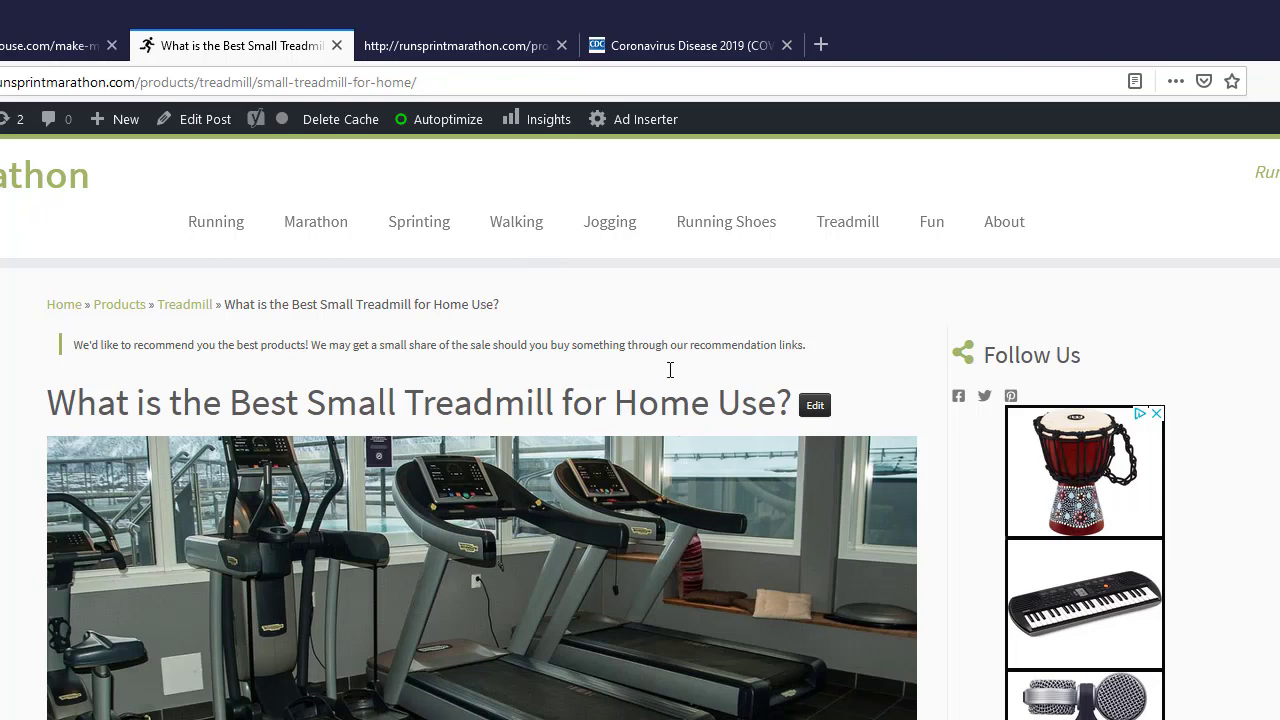
left_click(417, 40)
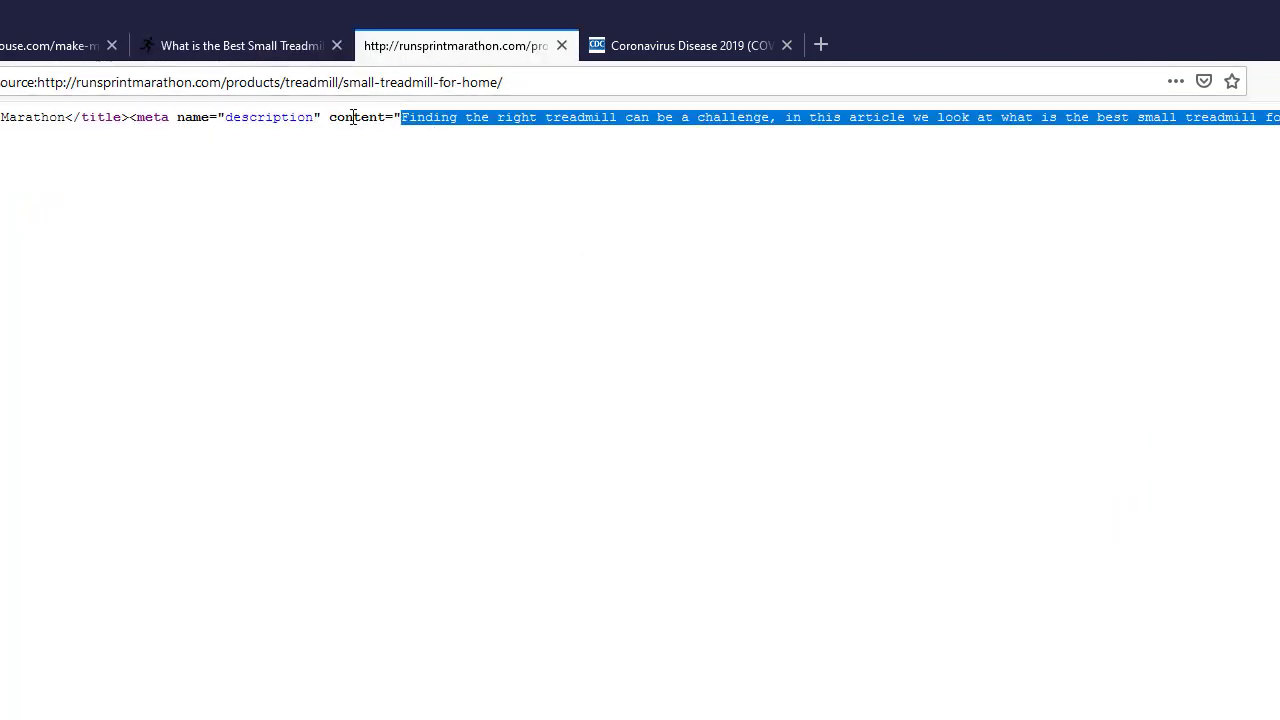
left_click_drag(400, 117, 657, 117)
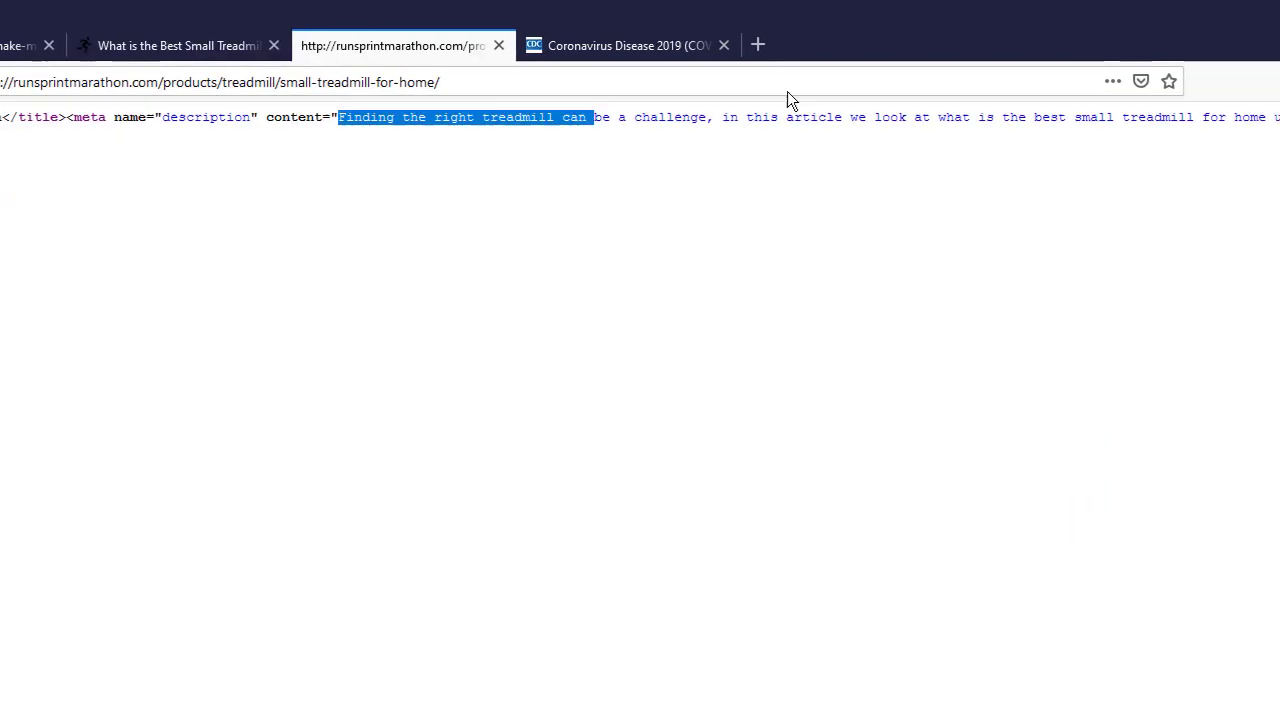
left_click_drag(787, 91, 1195, 103)
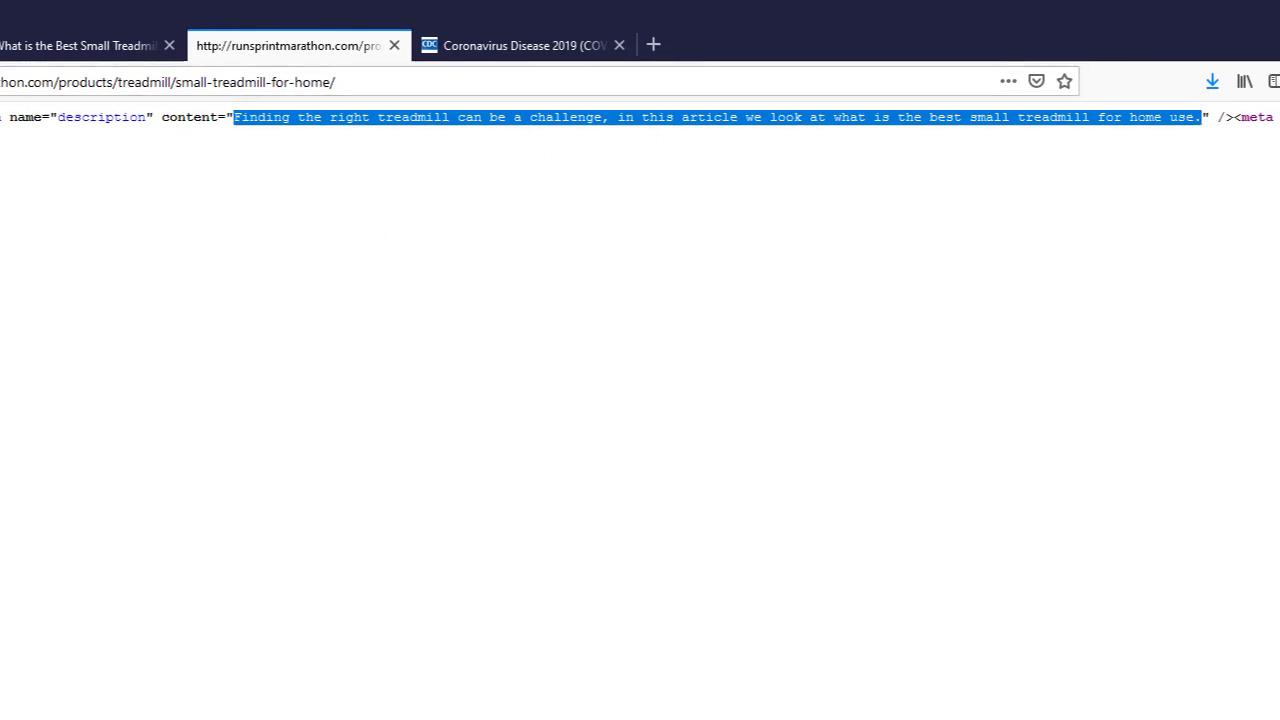
left_click(220, 30)
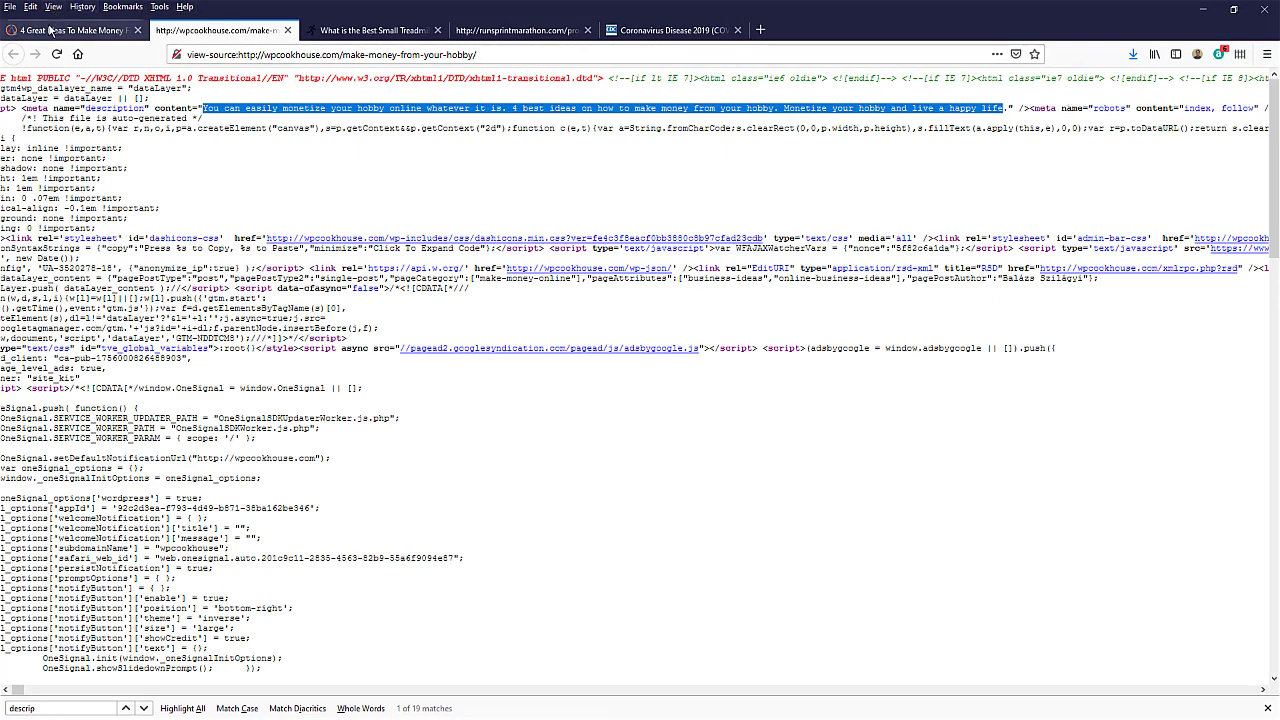
Step: Open the CDC coronavirus page's source and bring up the find bar
left_click(50, 30)
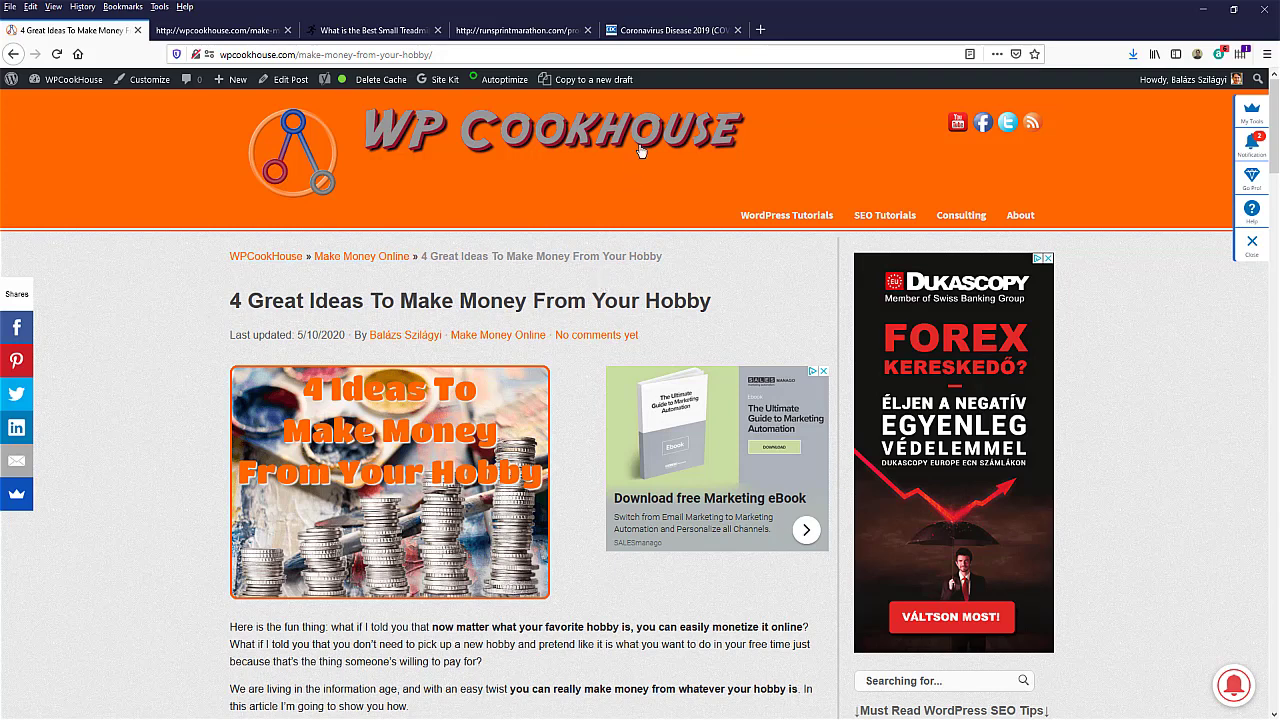
left_click(665, 30)
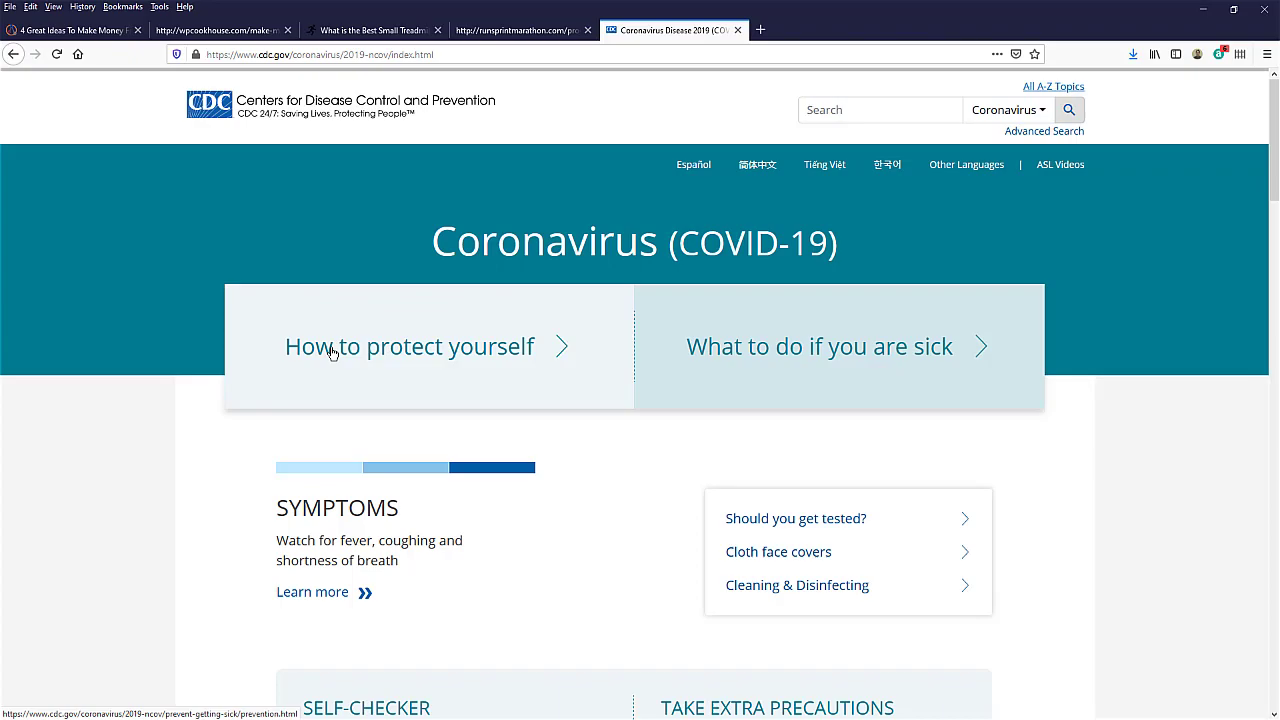
key("ctrl+u")
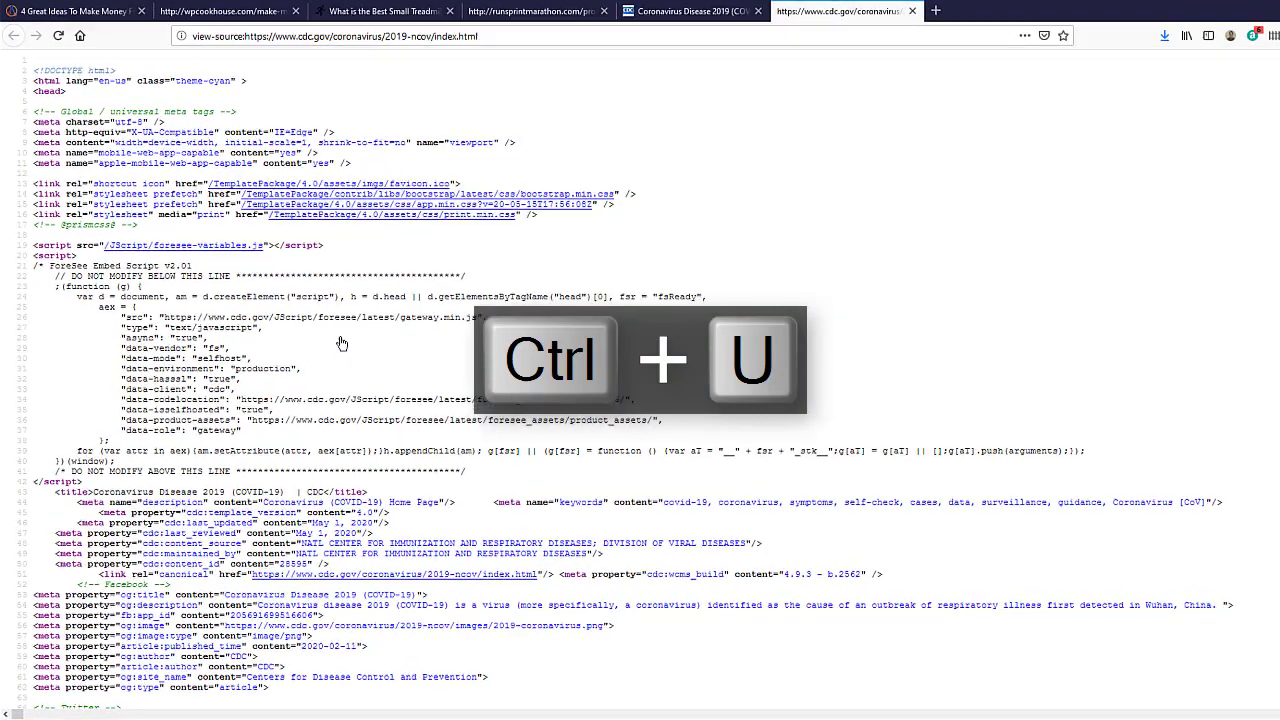
key("ctrl+f")
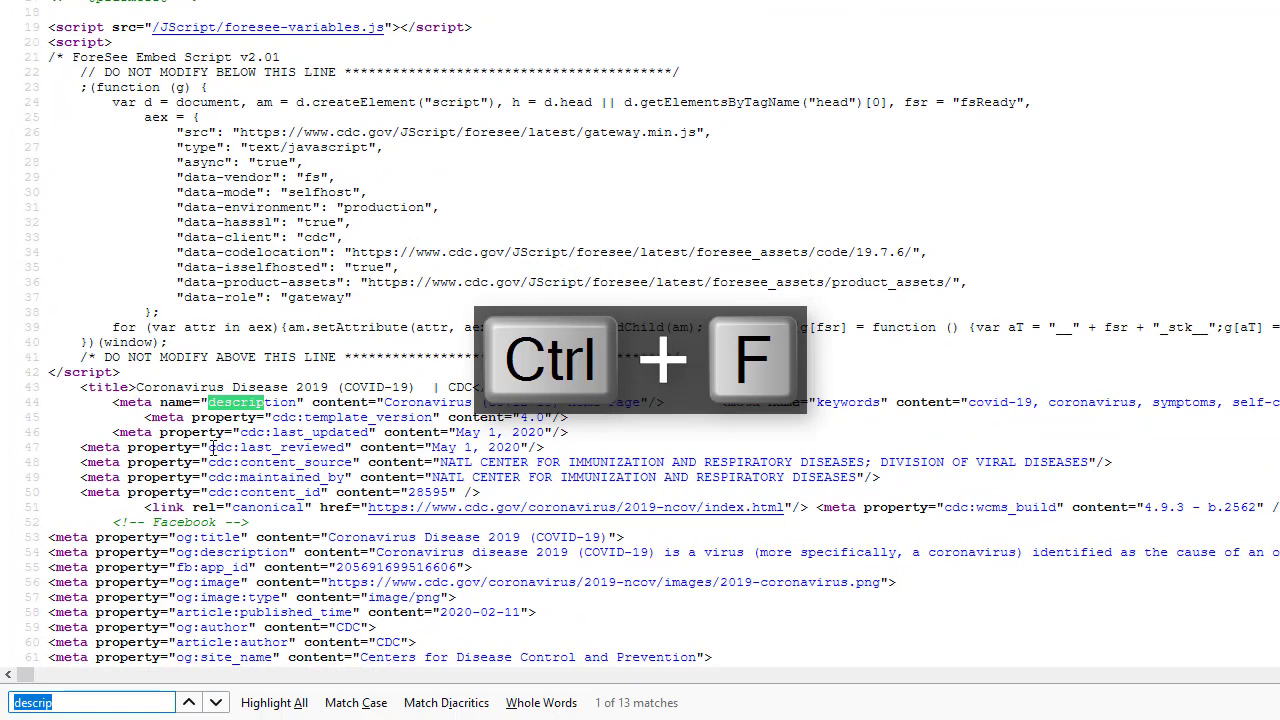
Step: Highlight the meta description 'Coronavirus (COVID-19) Home Page' on line 44
left_click(216, 412)
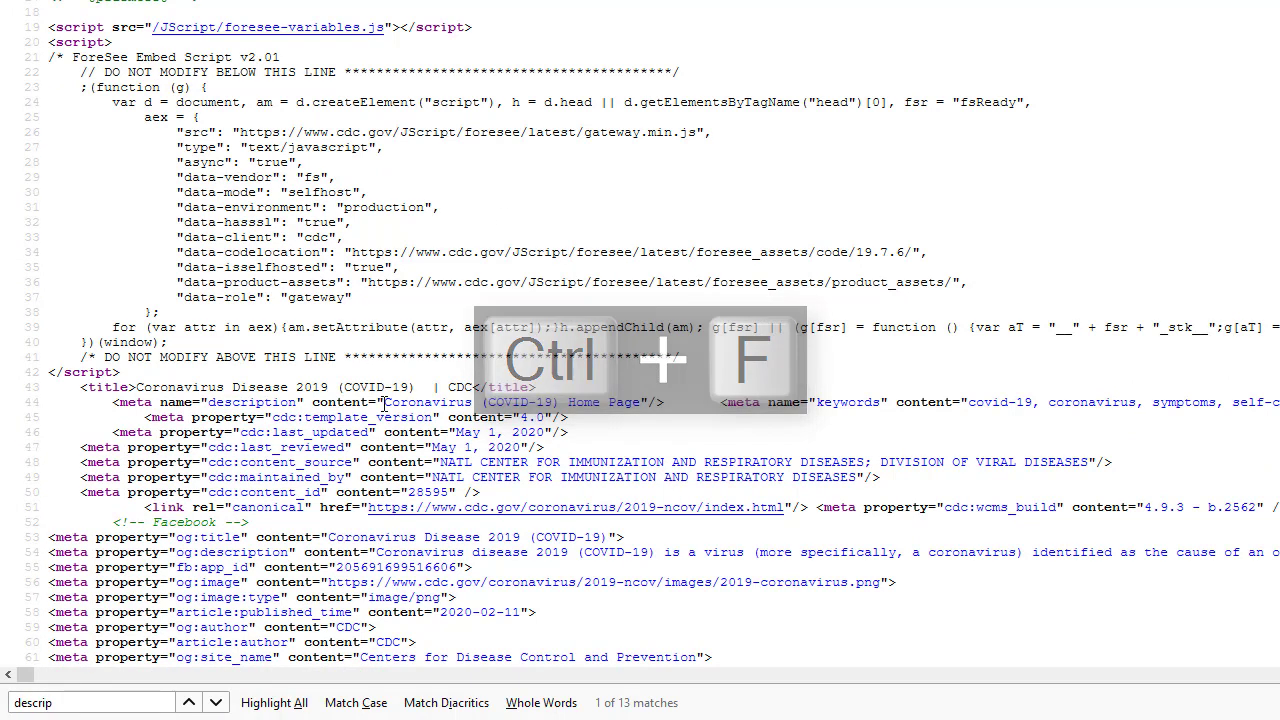
left_click_drag(384, 402, 640, 403)
left_click(687, 408)
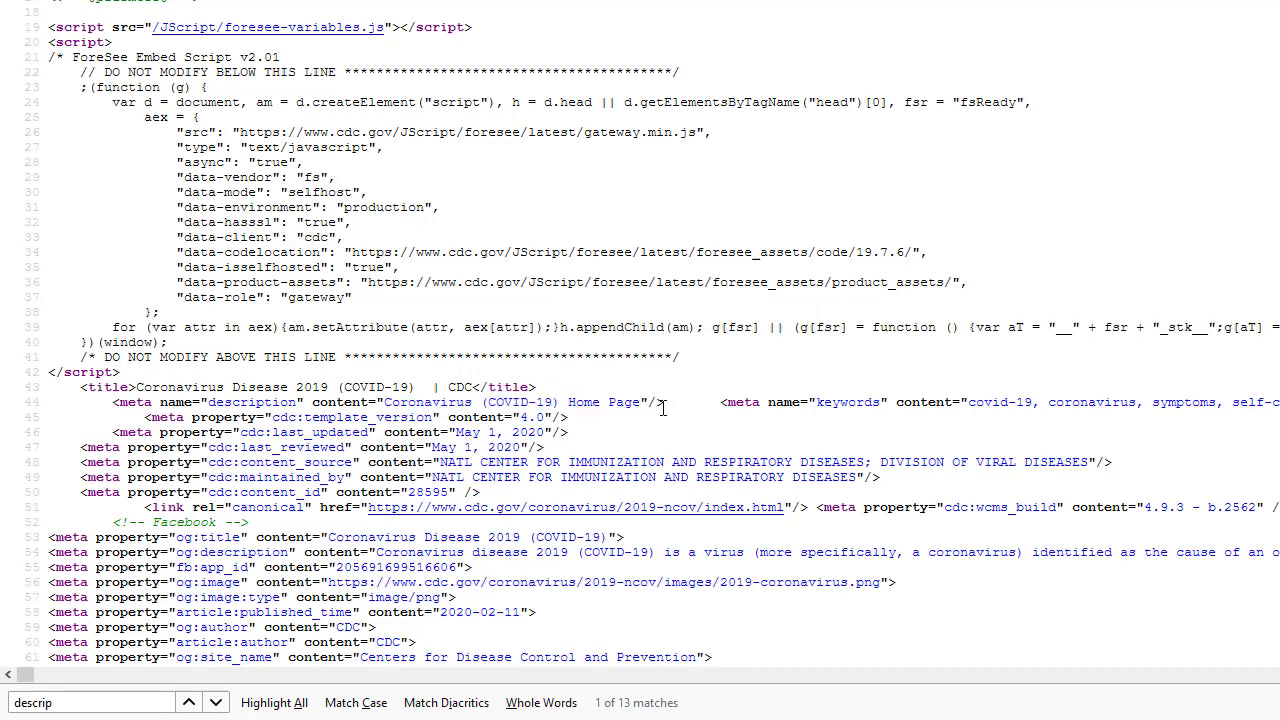